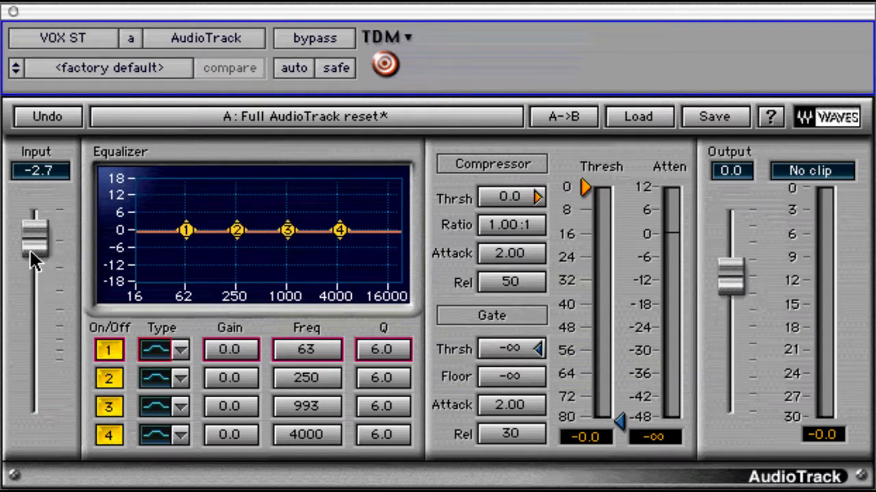
Step: Try input levels on the Input fader, then enter an exact input level of -5.0 dB
left_click_drag(31, 239, 27, 269)
left_click_drag(30, 237, 31, 207)
left_click(37, 171)
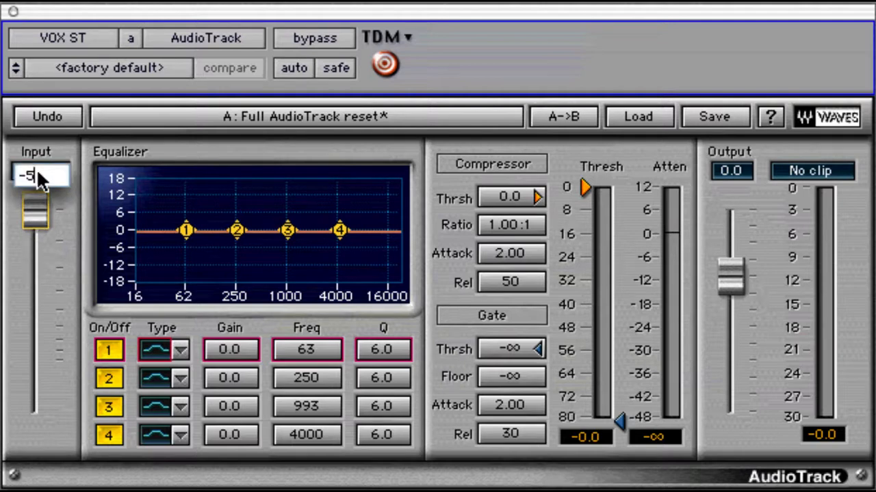
type("-5")
key("Return")
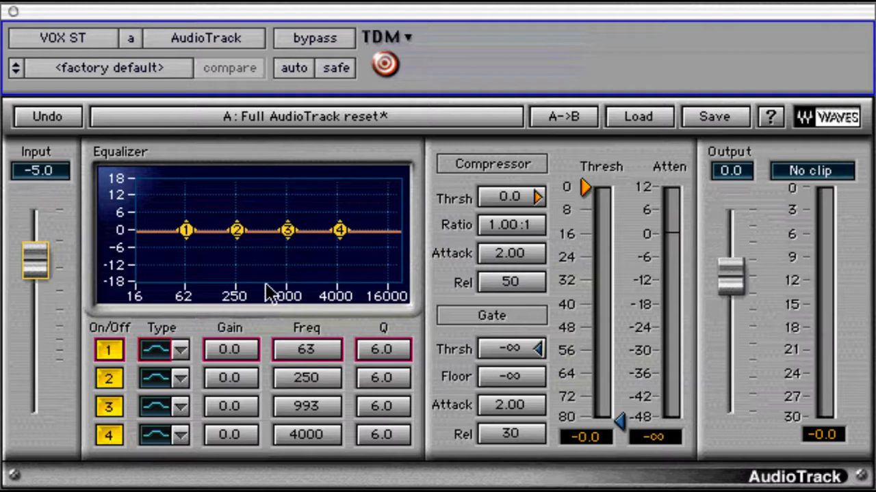
Step: Boost EQ band 1 by 0.9 dB at 56 Hz, comparing it with the band switched off and back on
left_click(111, 349)
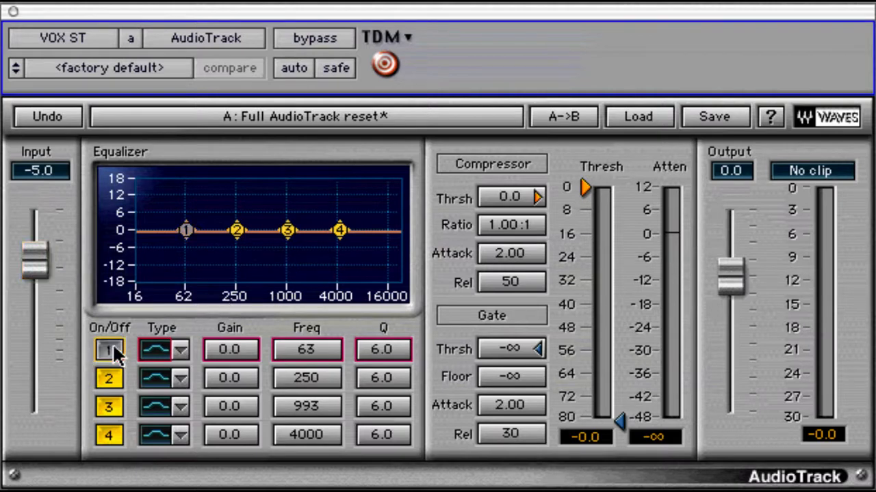
left_click(111, 351)
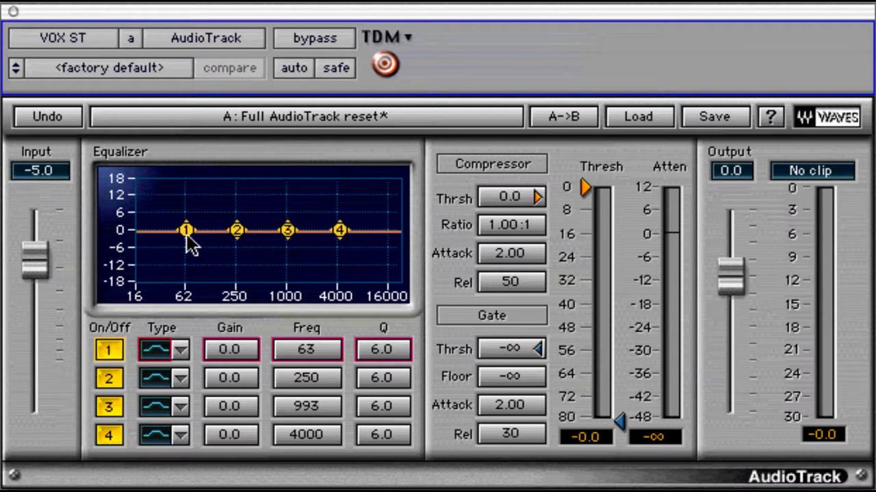
mouse_move(188, 233)
left_mouse_down()
mouse_move(196, 144)
mouse_move(185, 160)
mouse_move(182, 248)
mouse_move(181, 220)
left_mouse_up()
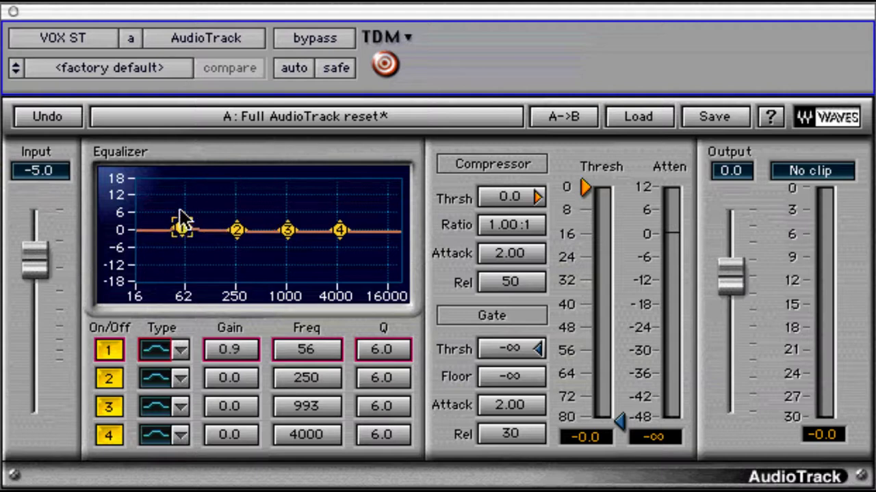
double_click(182, 230)
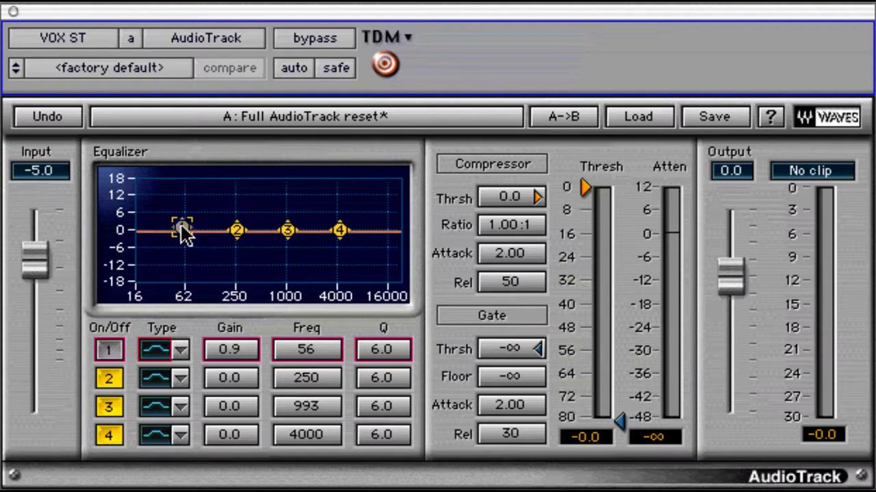
double_click(182, 229)
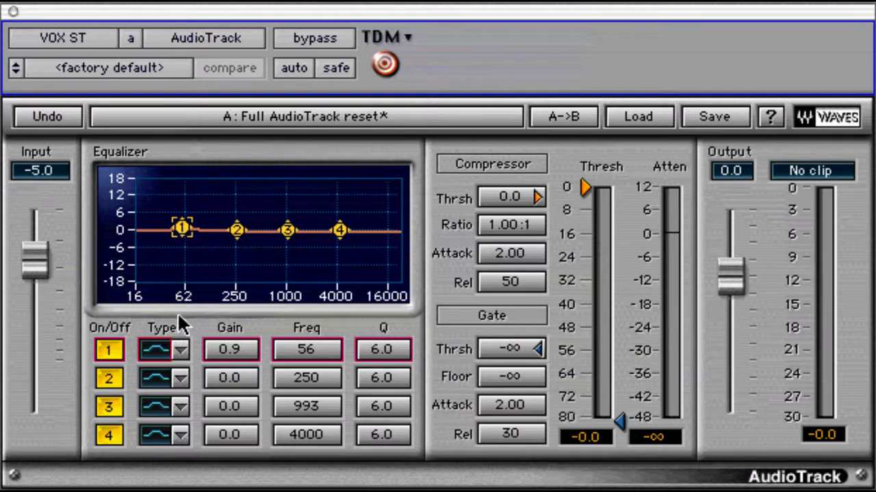
Step: Audition band 1 filter shapes back to bell, and make band 2 a rising shelf
left_click(159, 354)
left_click(160, 354)
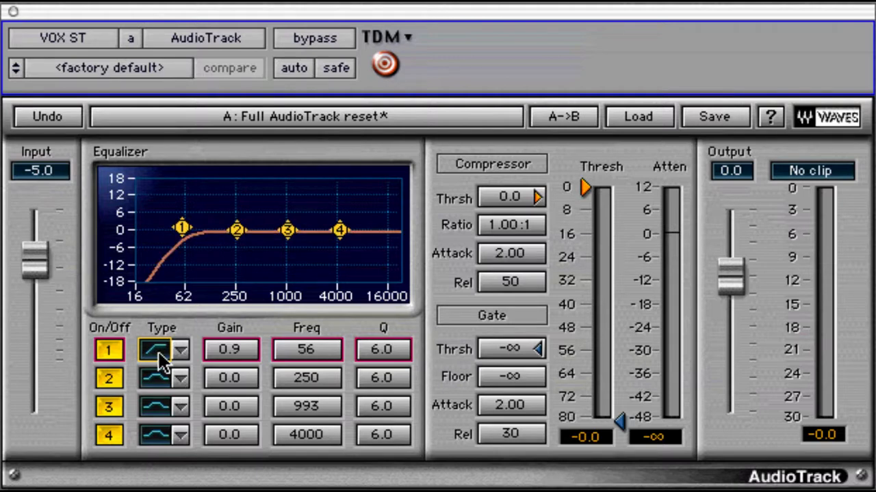
left_click(160, 355)
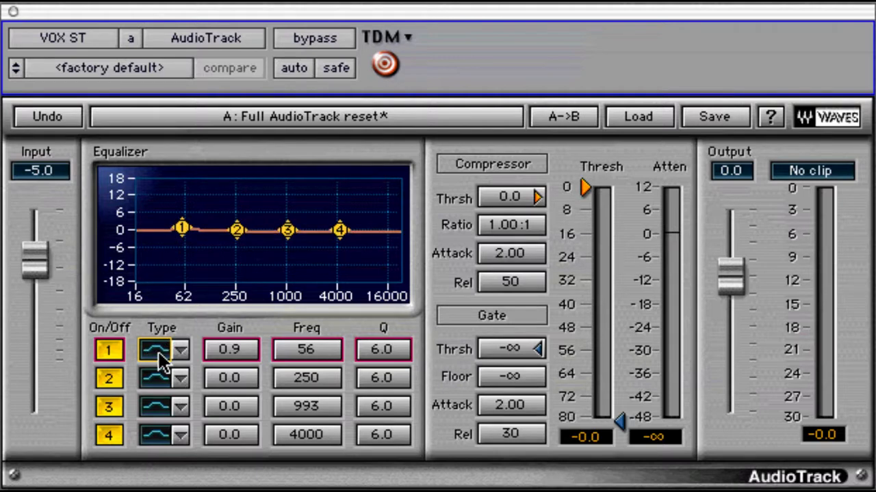
left_click(166, 387)
left_click(166, 387)
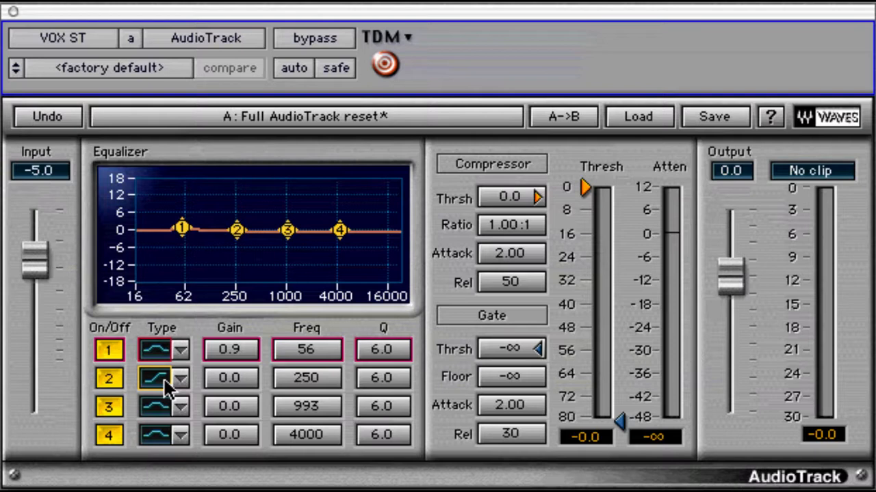
Step: Cycle band 4 through shelf and low-pass shapes, returning it to a bell
left_click(163, 442)
left_click(163, 442)
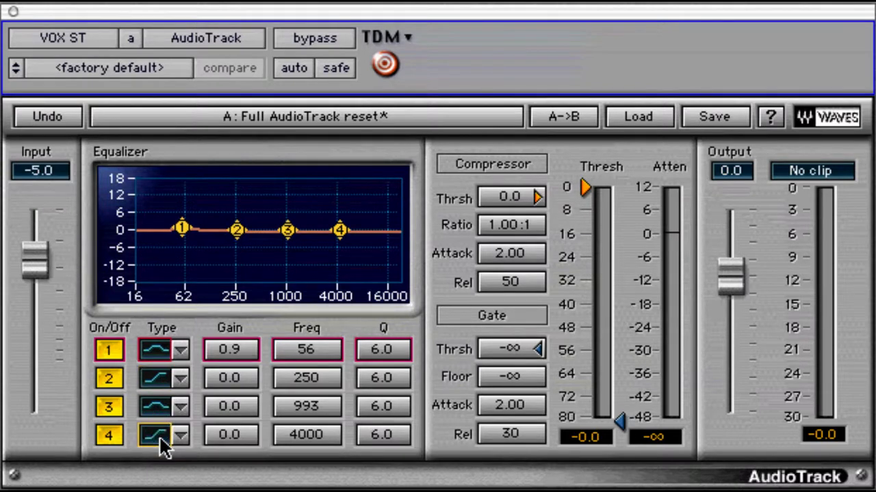
left_click(163, 442)
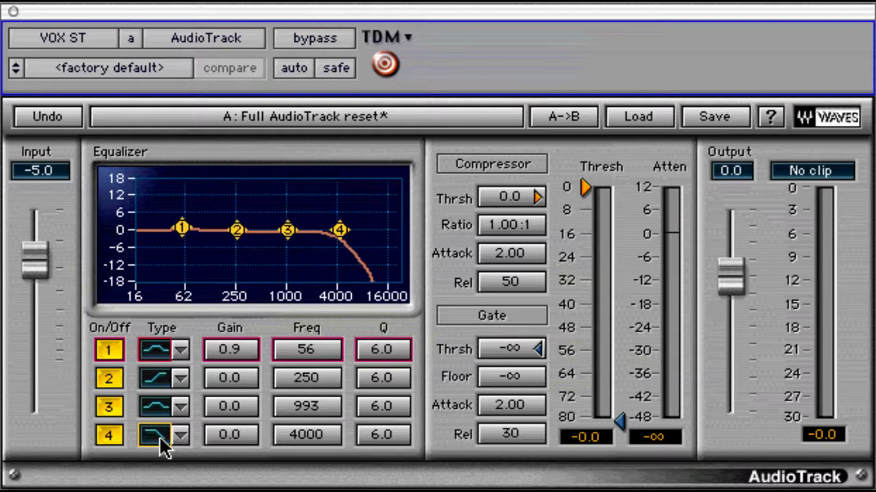
left_click(163, 442)
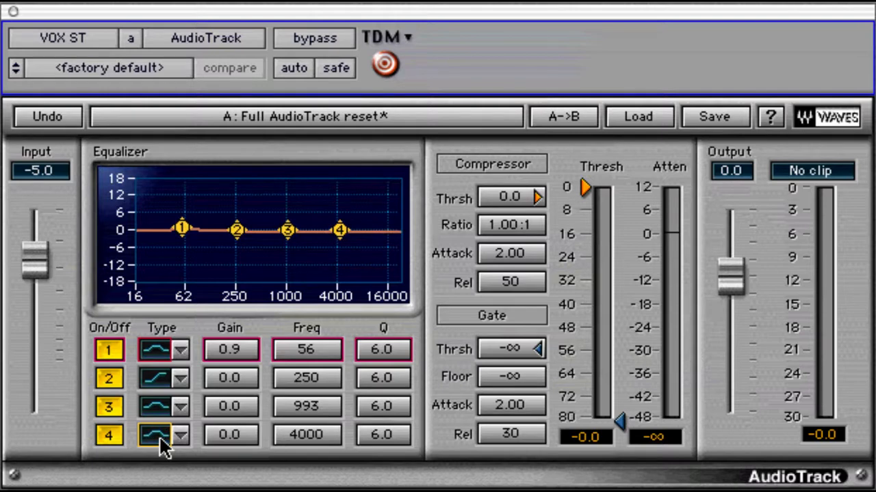
Step: Make band 1 a Hi-Pass filter, confirming Hi-Pass in its Type dropdown
left_click(164, 355)
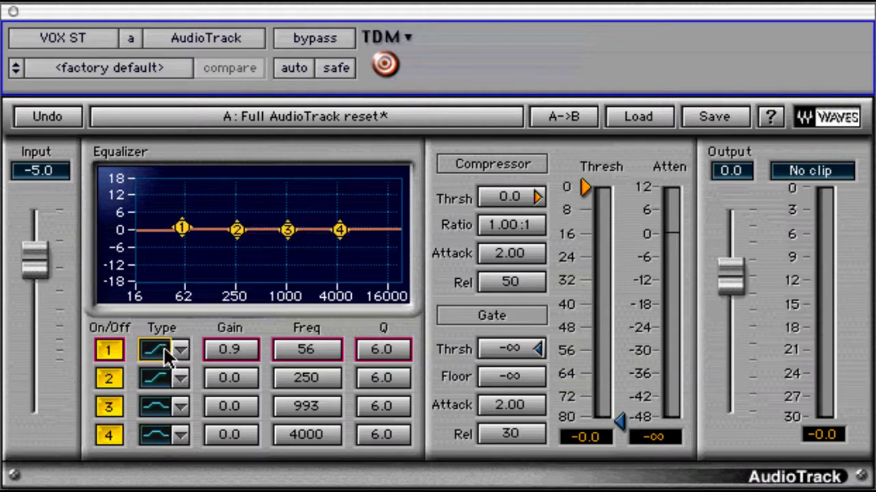
left_click(166, 359)
left_click(180, 350)
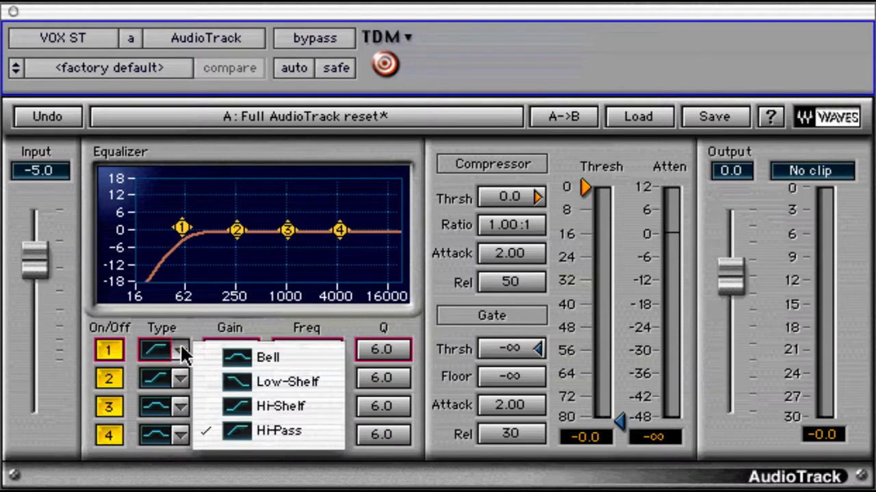
left_click(219, 331)
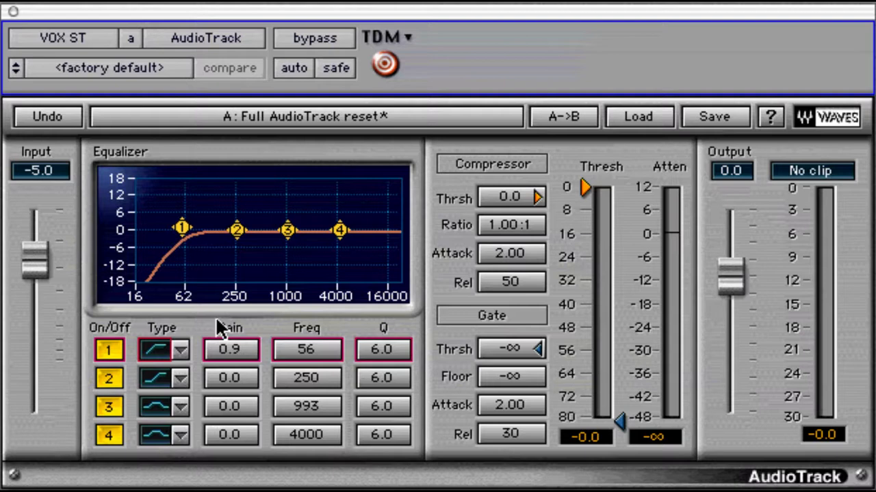
Step: Move band 1 to 67 Hz, trying a 5.0 dB gain before resetting it to 0.0 dB
left_click(247, 354)
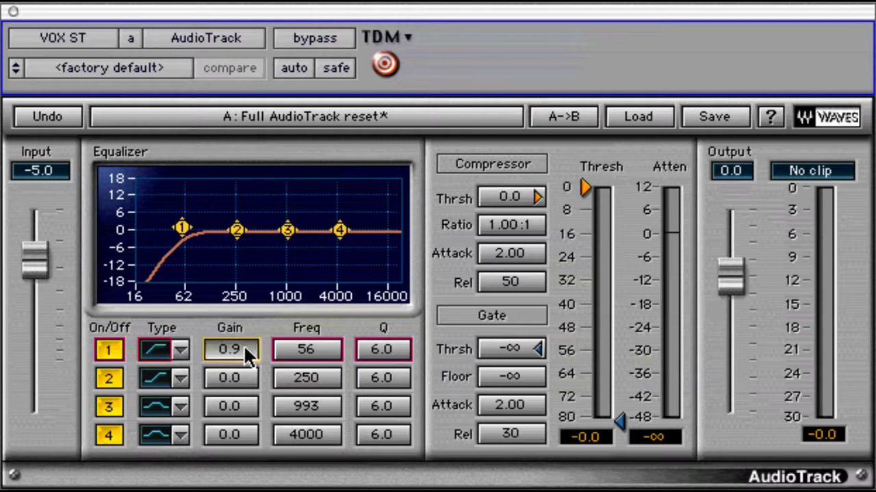
mouse_move(247, 356)
left_mouse_down()
mouse_move(244, 113)
mouse_move(226, 486)
mouse_move(226, 383)
mouse_move(249, 355)
left_mouse_up()
left_click_drag(181, 233, 203, 173)
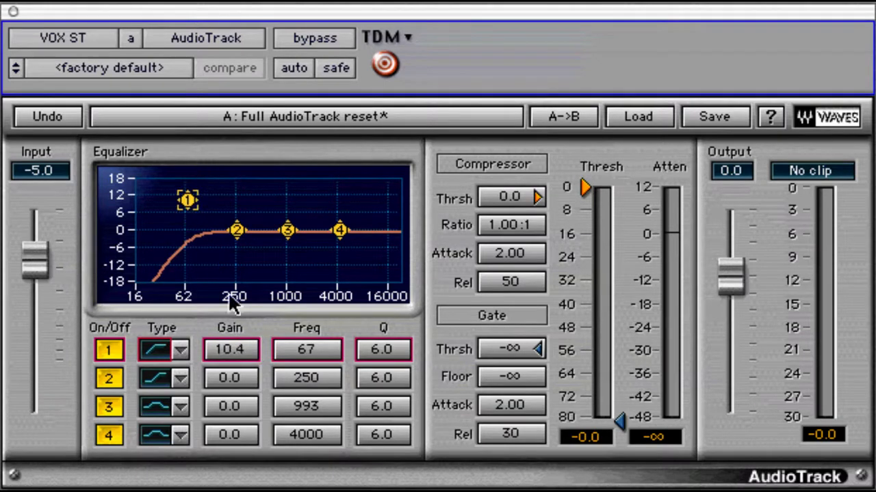
left_click(234, 352)
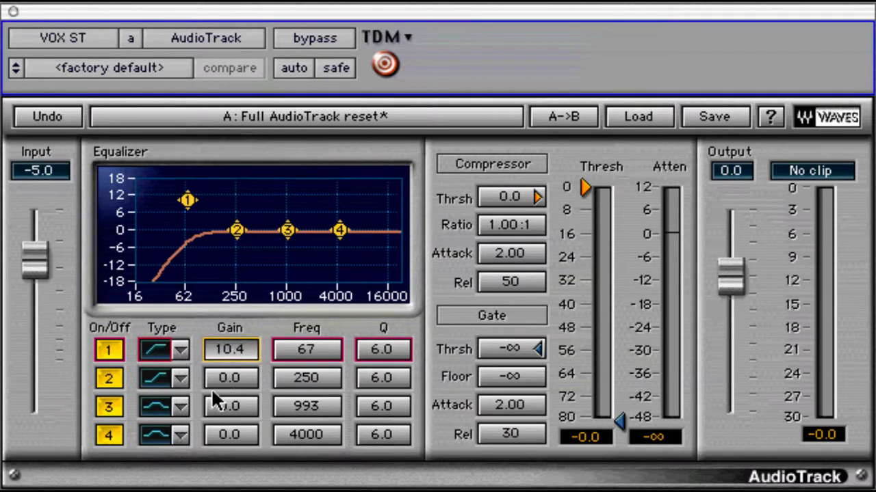
type("5")
key("Return")
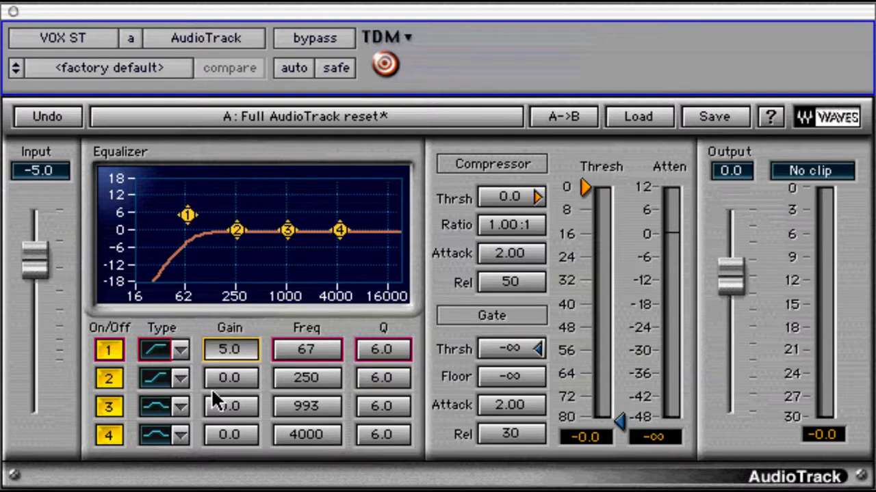
left_click(228, 353, "alt")
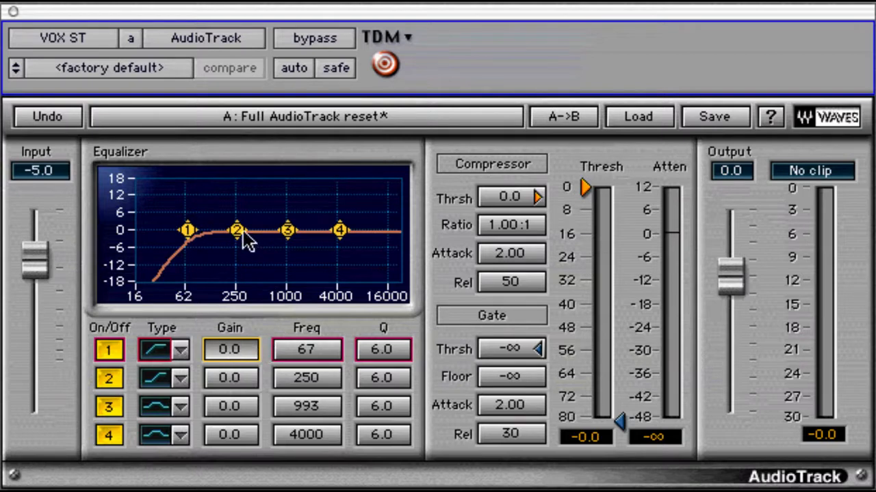
Step: Settle band 2 at 273 Hz and pull band 3 into a narrow 10.3 dB peak near 1075 Hz
mouse_move(237, 233)
left_mouse_down()
mouse_move(214, 232)
mouse_move(236, 234)
left_mouse_up()
left_click_drag(290, 371, 321, 376)
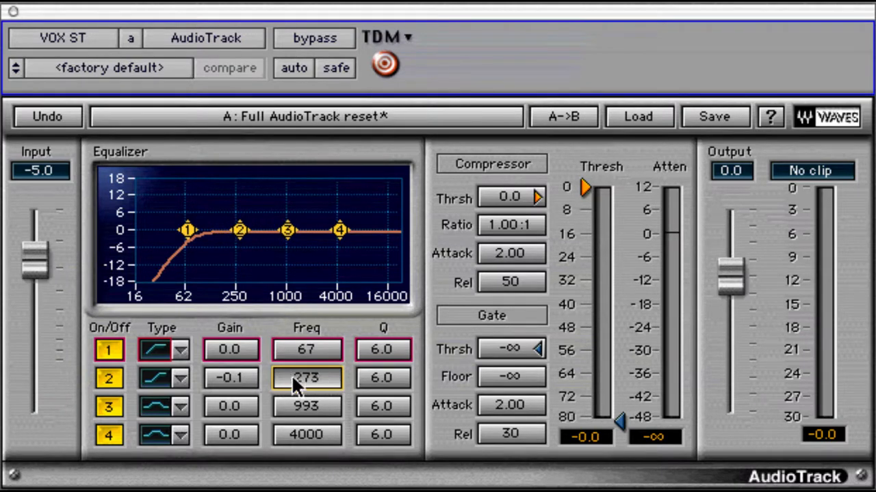
mouse_move(300, 407)
left_mouse_down()
mouse_move(321, 405)
mouse_move(302, 403)
mouse_move(314, 415)
mouse_move(303, 414)
left_mouse_up()
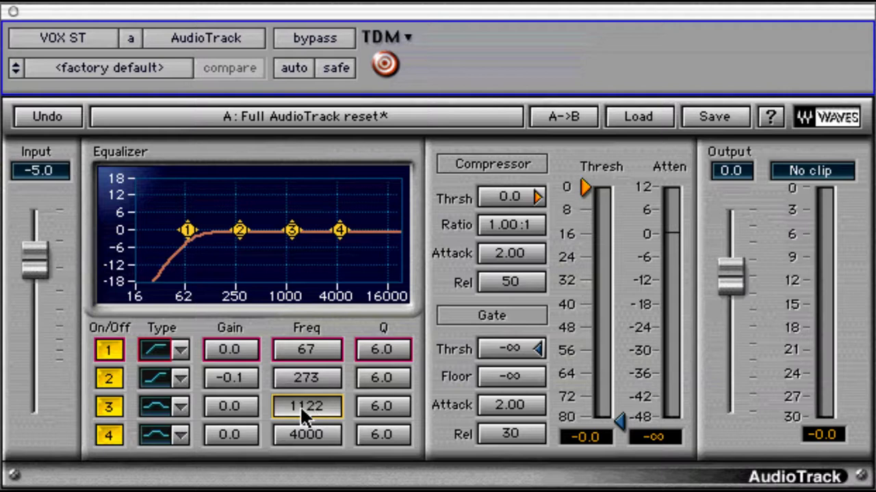
left_click_drag(293, 233, 711, 248)
Step: Peak band 3 at 11.1 dB, 993 Hz, return bands 1–2 to 63/250 Hz, and select both nodes
left_click_drag(291, 201, 299, 172)
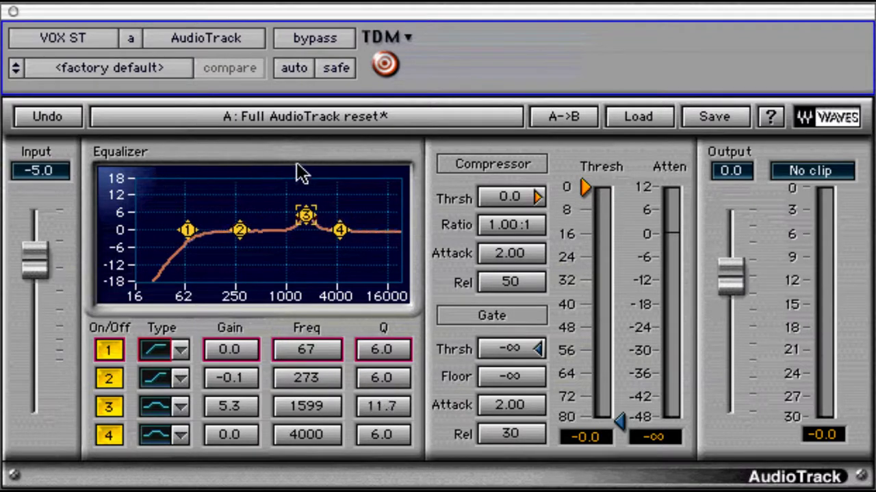
left_click_drag(305, 217, 269, 160)
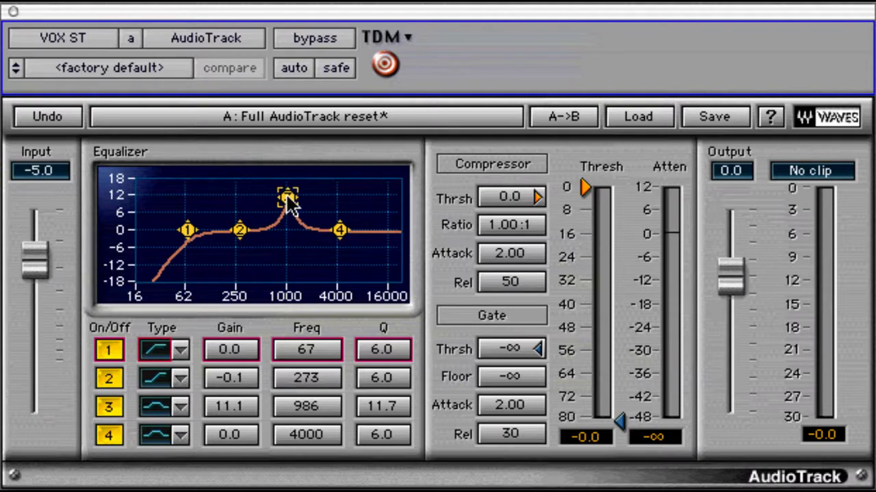
left_click_drag(303, 361, 307, 401)
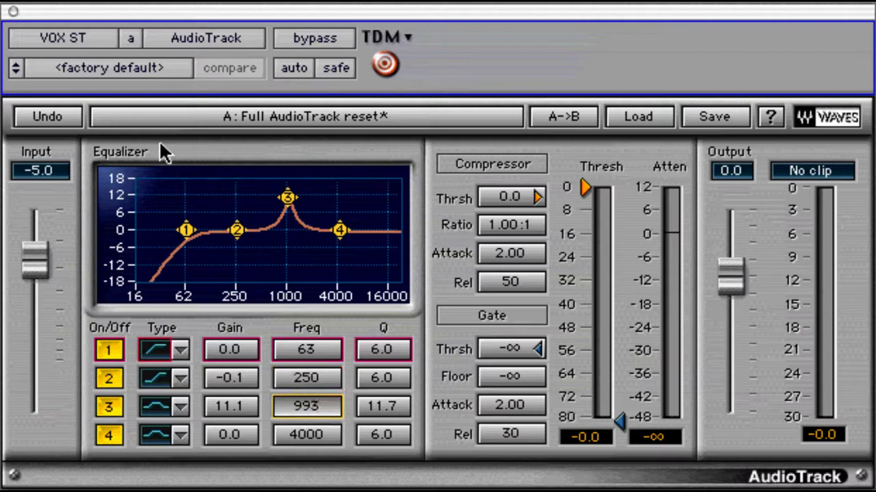
left_click_drag(175, 209, 265, 270)
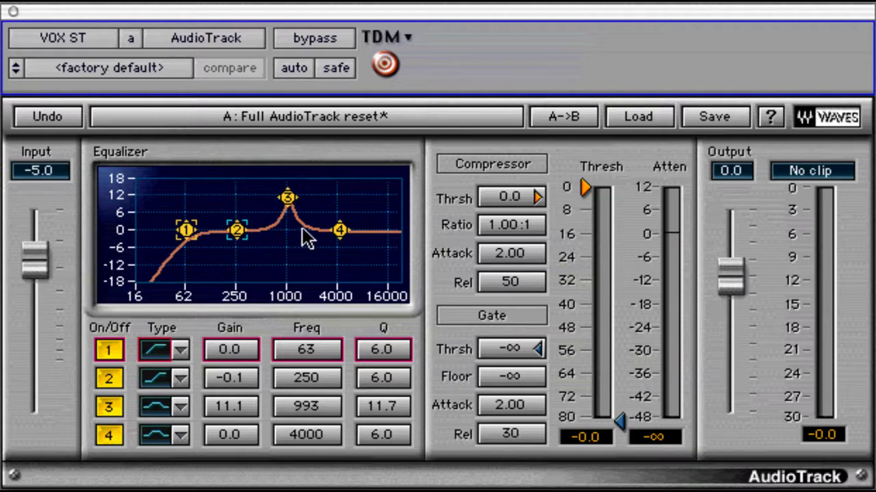
Step: Move bands 1–3 together as a group, then reset their gain and frequency to defaults
mouse_move(240, 233)
left_mouse_down()
mouse_move(260, 205)
mouse_move(271, 221)
mouse_move(253, 244)
mouse_move(231, 236)
left_mouse_up()
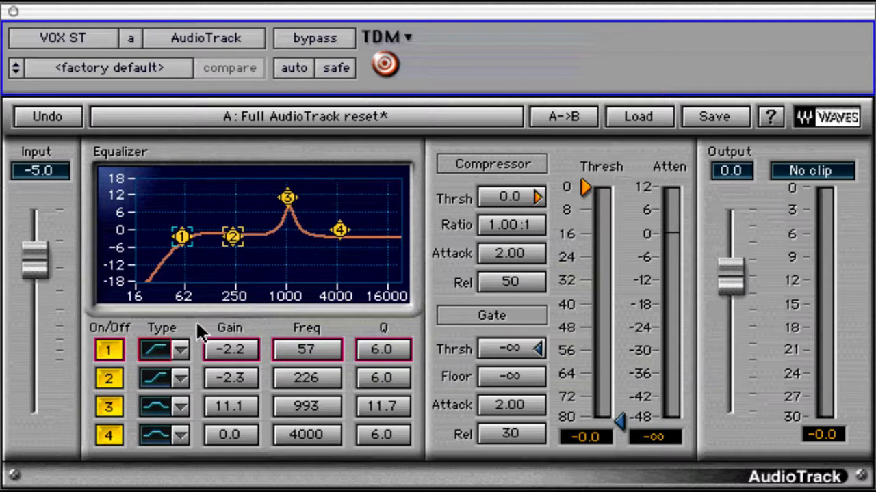
left_click_drag(198, 331, 329, 413)
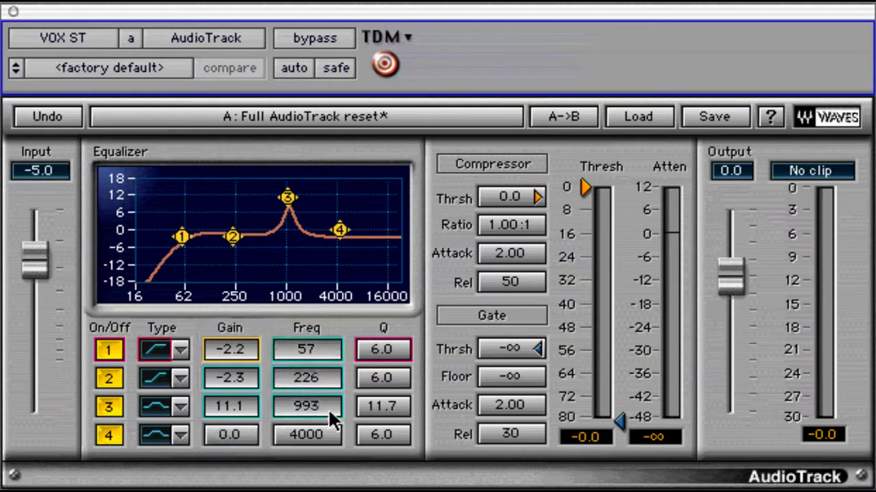
mouse_move(308, 343)
left_mouse_down()
mouse_move(308, 366)
mouse_move(289, 377)
mouse_move(291, 414)
mouse_move(343, 370)
mouse_move(308, 344)
left_mouse_up()
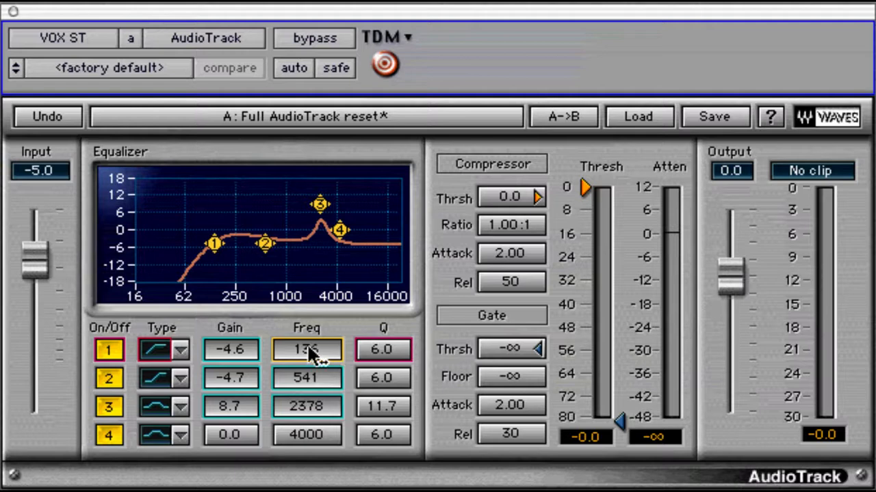
left_click(308, 345, "alt")
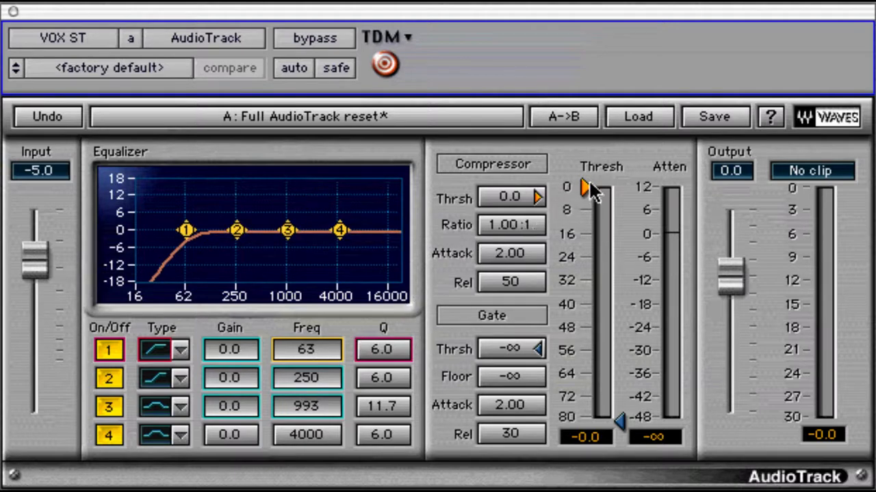
Step: Try a lower compressor threshold, then enter an exact threshold of -12 dB
left_click_drag(587, 187, 514, 228)
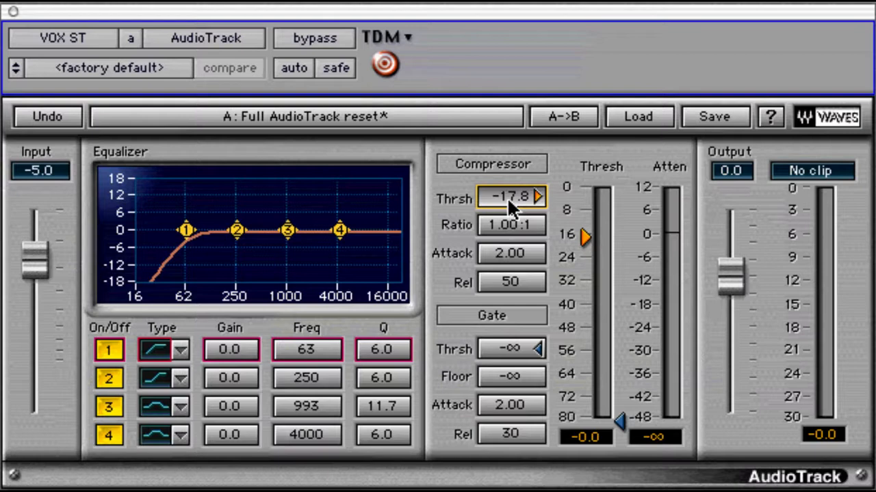
left_click(508, 203)
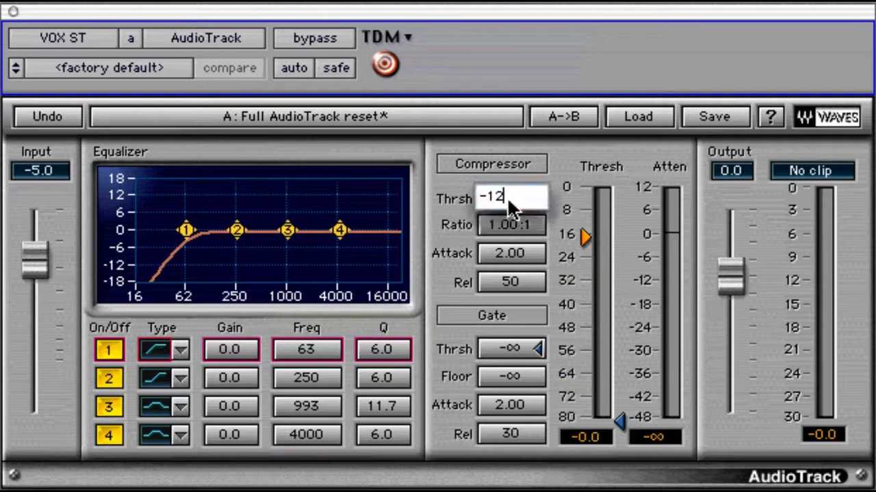
type("-12")
key("Return")
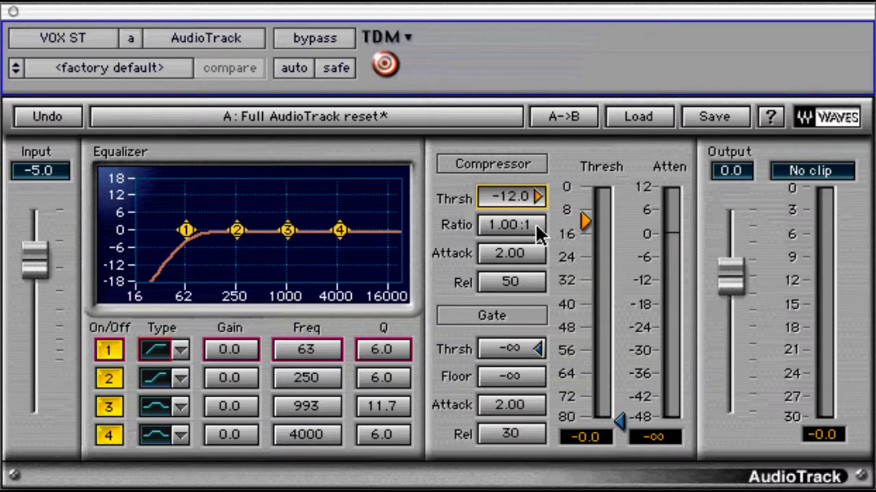
Step: Audition compressor ratios by dragging, then enter a ratio of 2.00:1
left_click_drag(536, 227, 522, 193)
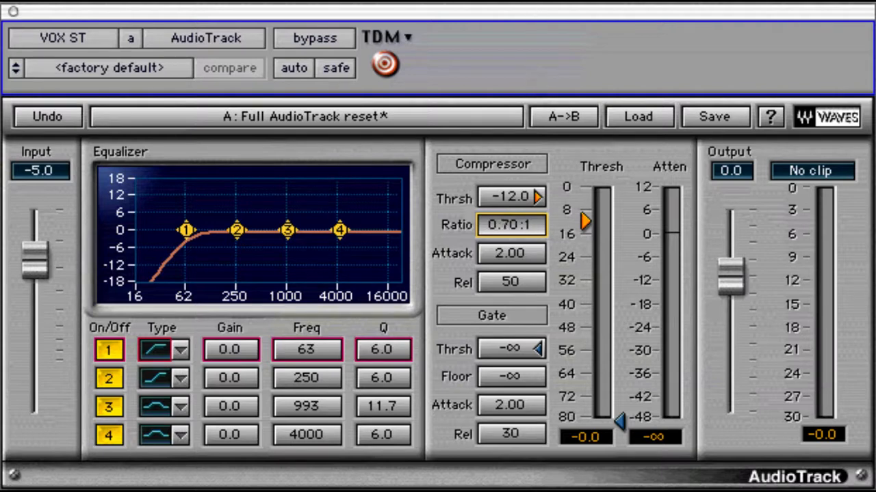
left_click_drag(513, 225, 513, 221)
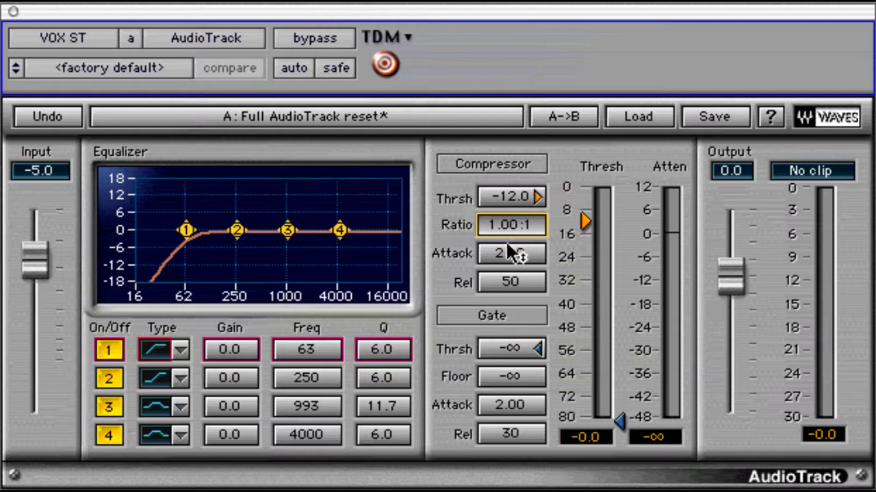
type("2.00")
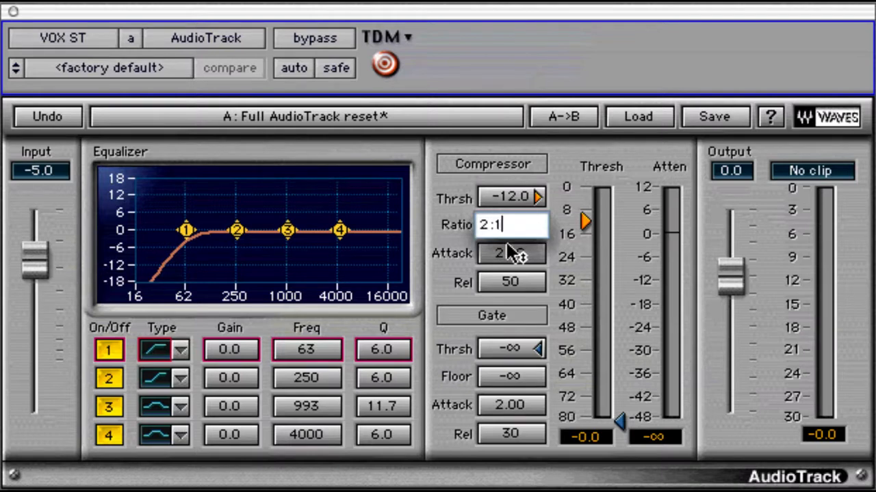
type(":1")
key("Return")
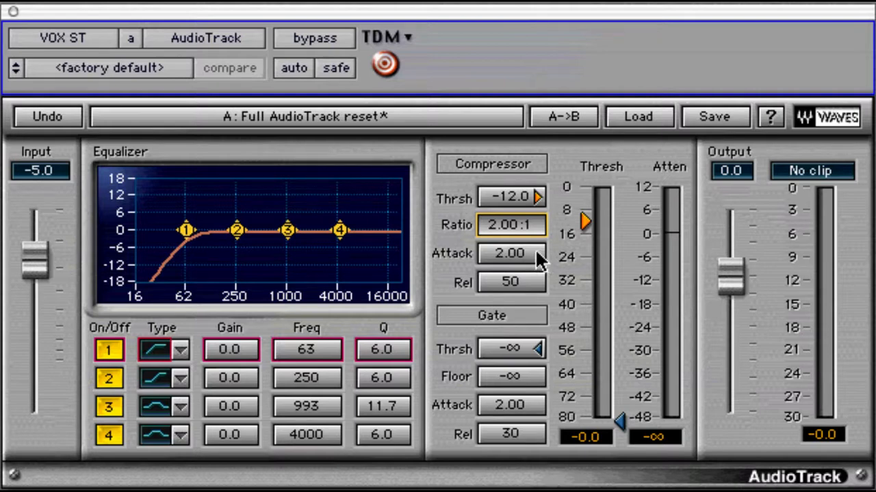
Step: Sweep the compressor attack shorter and longer, settling it at 1.84 ms
left_click_drag(537, 258, 534, 386)
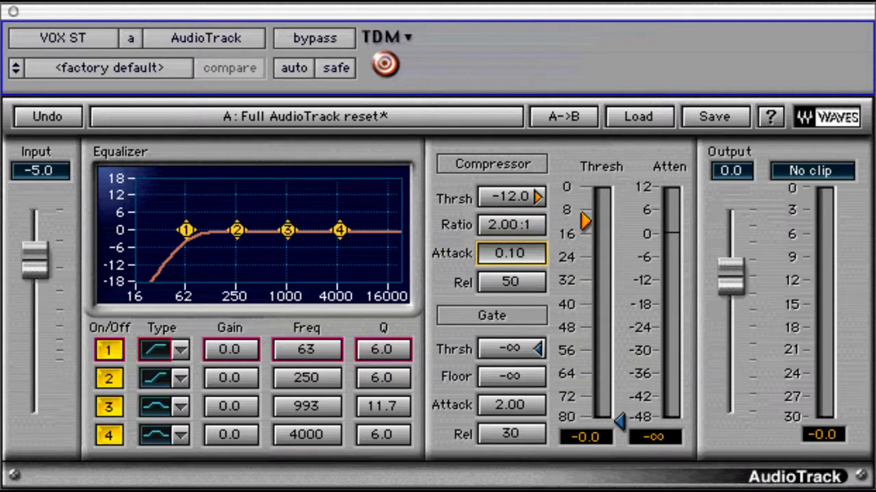
left_click_drag(533, 387, 479, 336)
left_click_drag(481, 295, 485, 267)
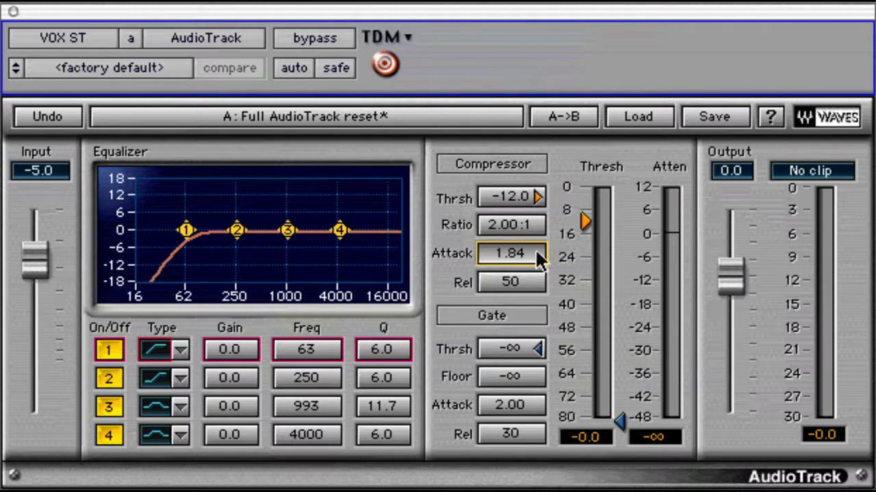
Step: Adjust the compressor release, ending at 161 ms
left_click(530, 282)
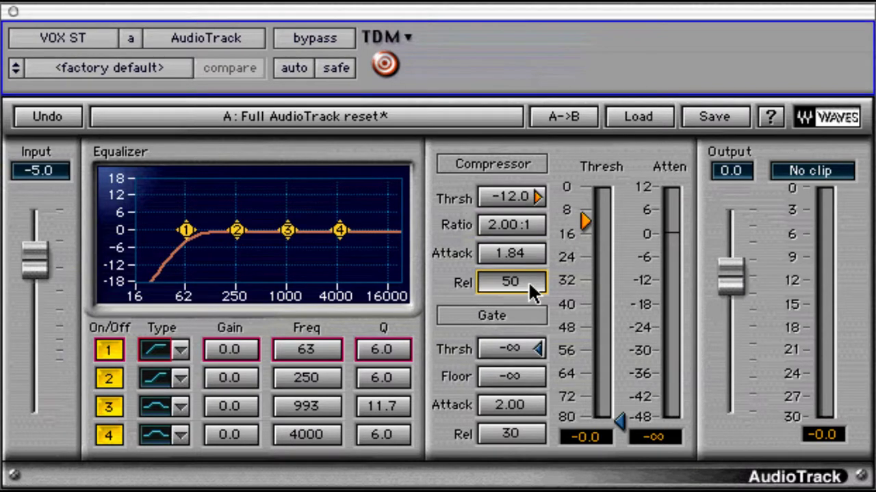
left_click_drag(532, 290, 528, 349)
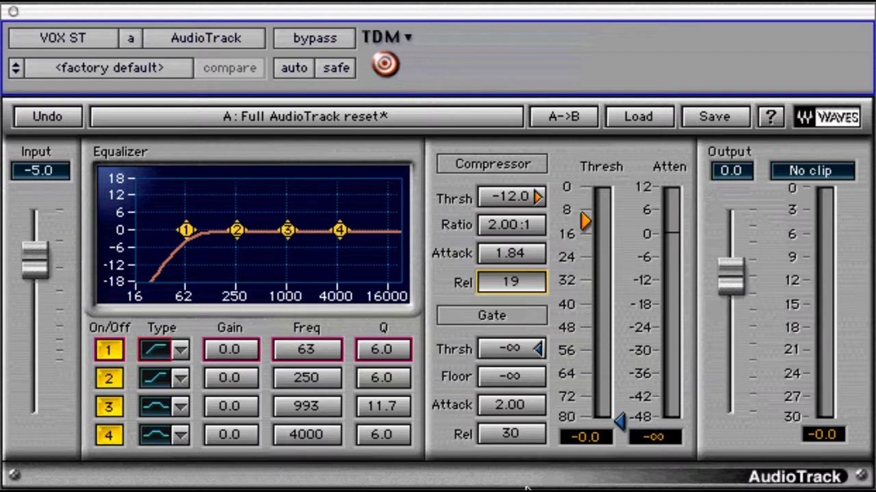
left_click_drag(526, 487, 527, 290)
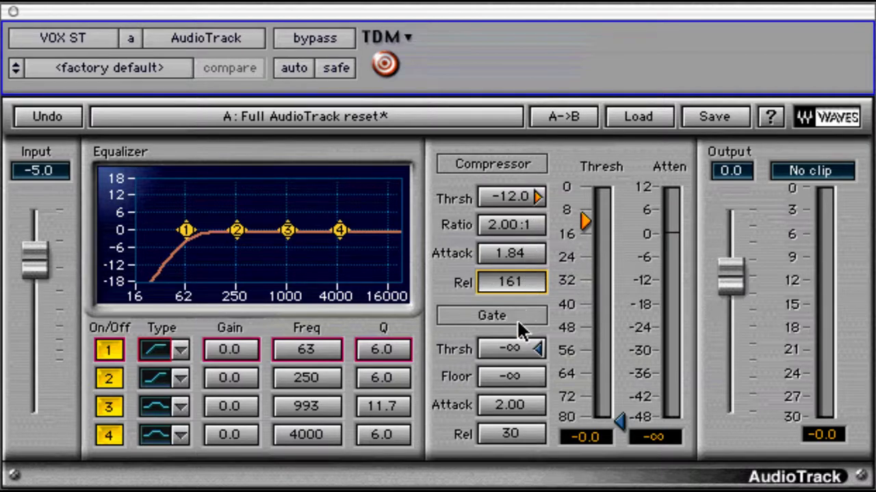
Step: Enable the gate by raising its threshold from minus infinity to -46.0 dB and its floor to -25.0 dB
mouse_move(518, 341)
left_mouse_down()
mouse_move(532, 145)
mouse_move(524, 255)
mouse_move(524, 235)
mouse_move(543, 352)
left_mouse_up()
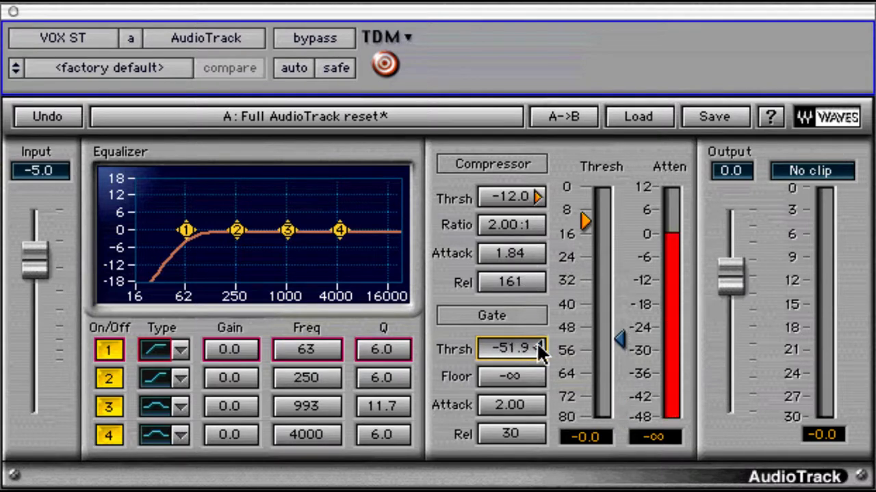
mouse_move(624, 343)
left_mouse_down()
mouse_move(635, 242)
mouse_move(625, 396)
mouse_move(626, 376)
left_mouse_up()
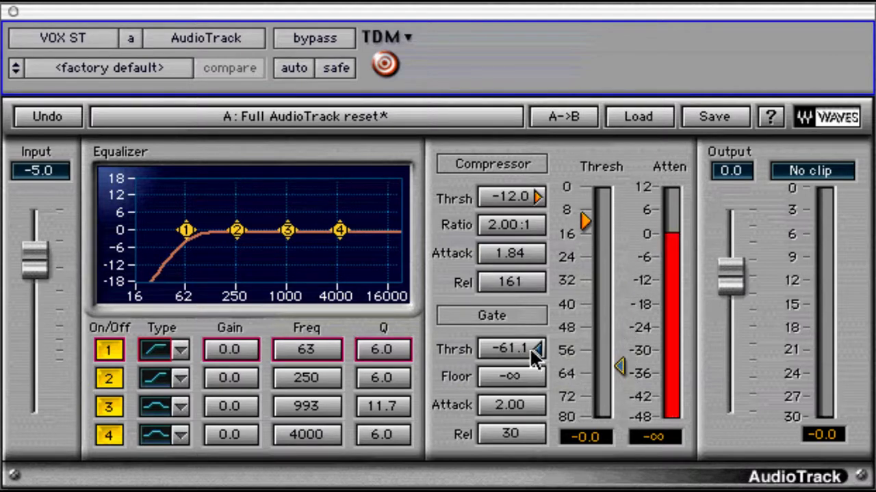
left_click_drag(531, 355, 522, 298)
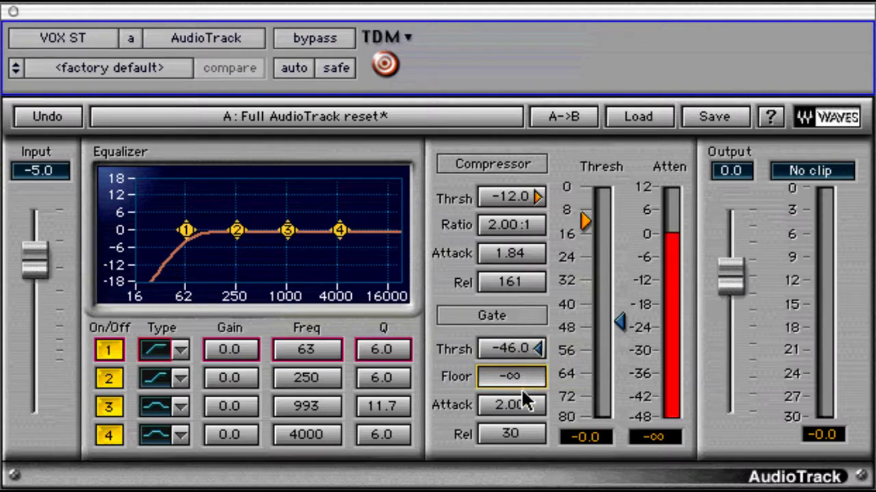
left_click_drag(520, 388, 561, 203)
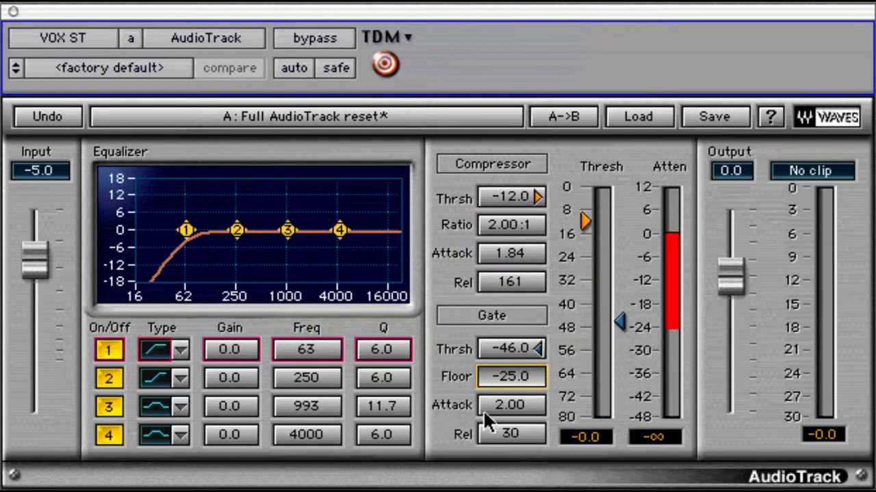
Step: Set gate attack to 0.10 and gate release to 78, leaving output gain at 0.0 dB
left_click_drag(510, 414, 512, 445)
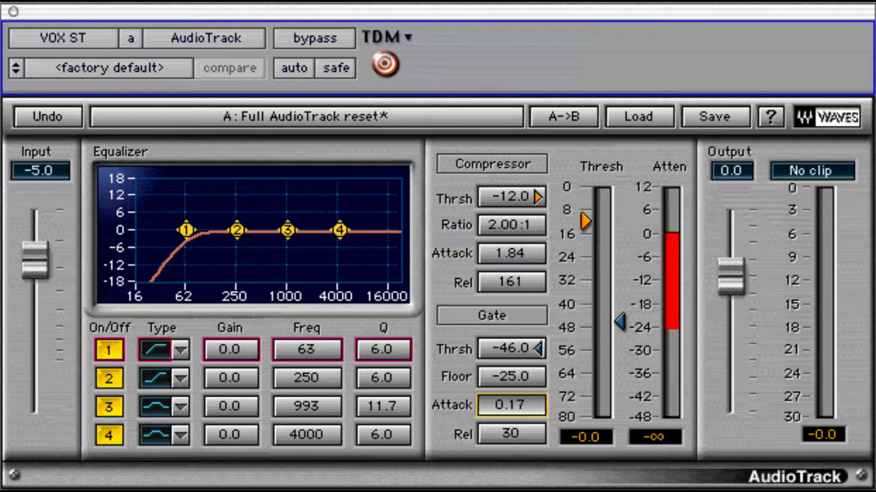
left_click_drag(511, 405, 512, 486)
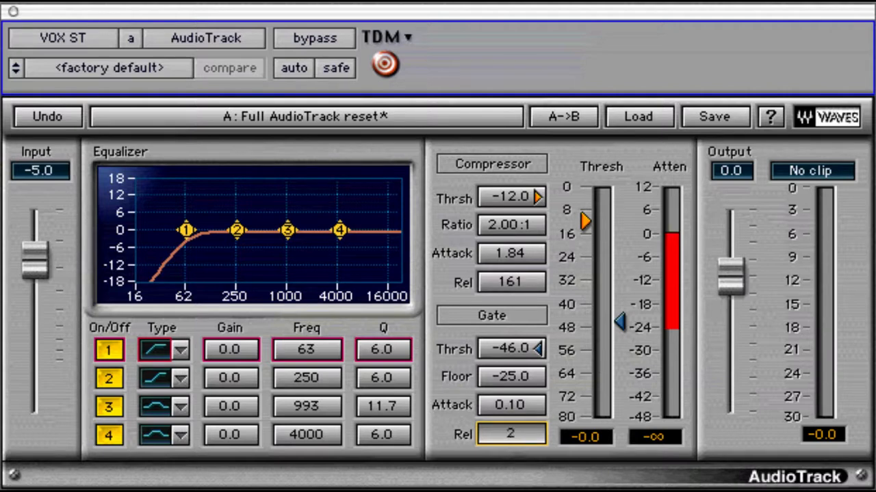
left_click_drag(516, 488, 522, 435)
left_click_drag(537, 380, 511, 442)
left_click_drag(738, 277, 732, 212)
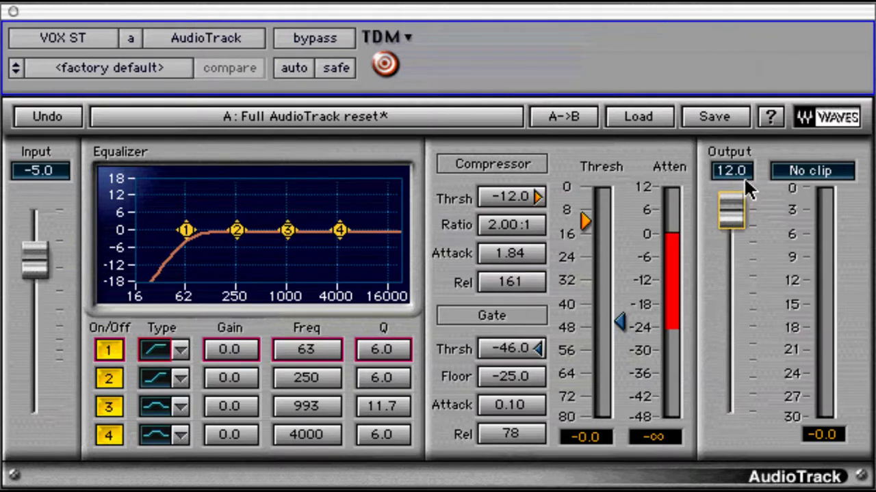
left_click_drag(735, 205, 736, 282)
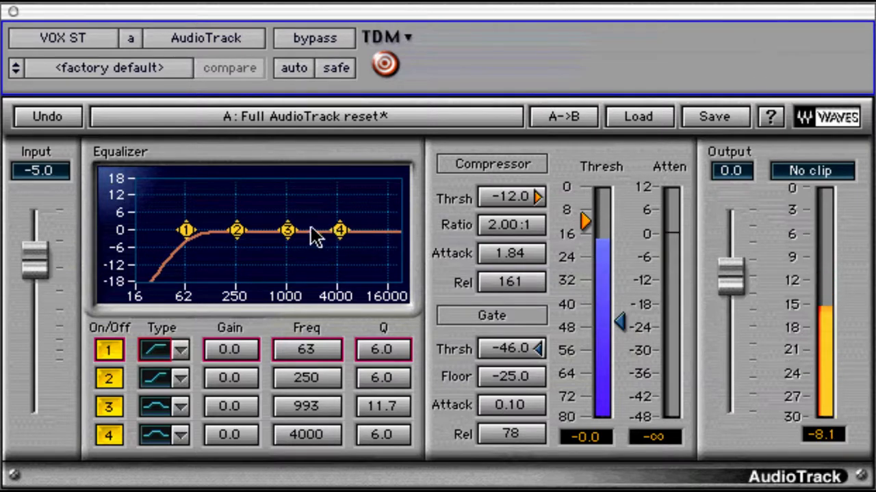
Step: Boost EQ band 4 near 8 kHz, nudge band 1 higher, set compressor threshold -15.3 dB, output 4.2 dB
left_click_drag(340, 234, 360, 161)
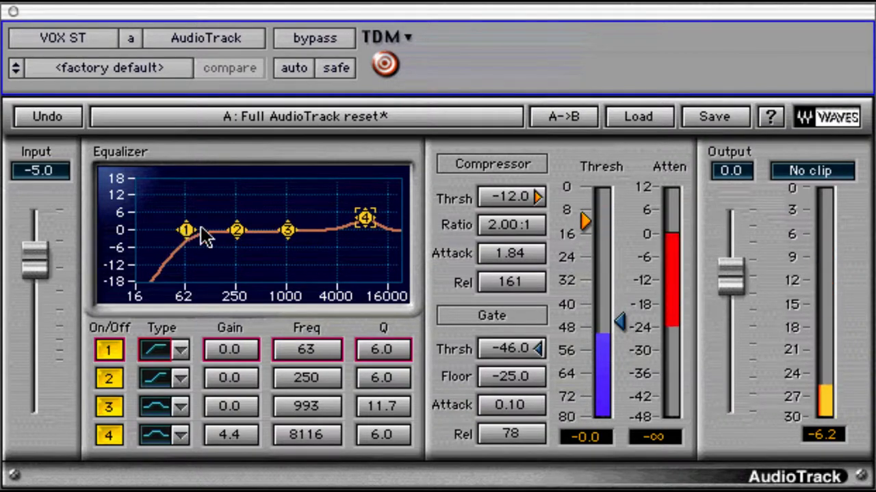
left_click_drag(188, 232, 204, 242)
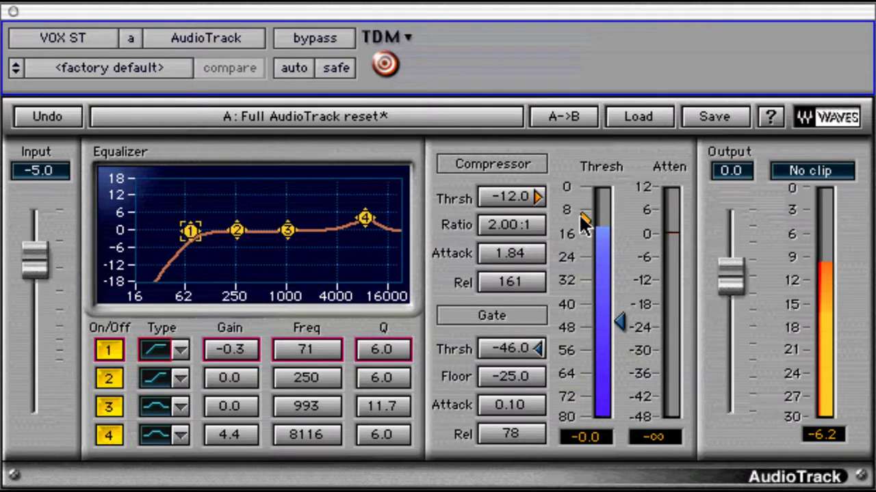
left_click_drag(583, 216, 587, 234)
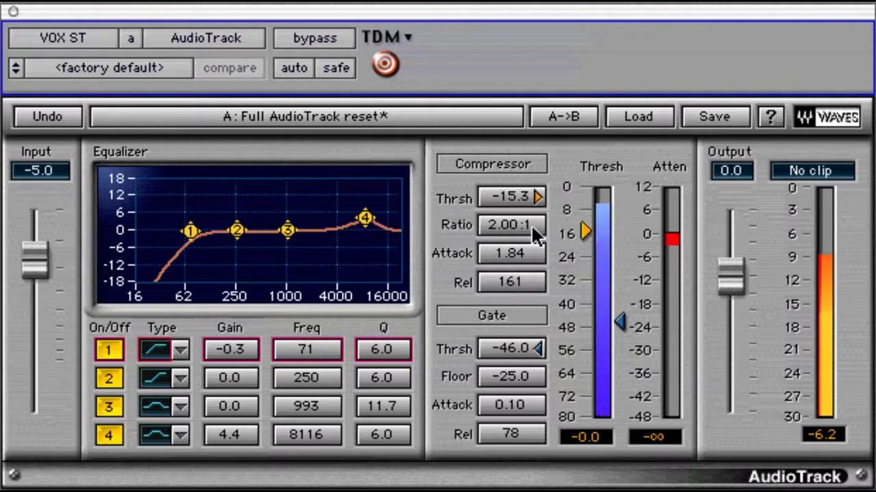
mouse_move(728, 273)
left_mouse_down()
mouse_move(729, 244)
mouse_move(730, 262)
left_mouse_up()
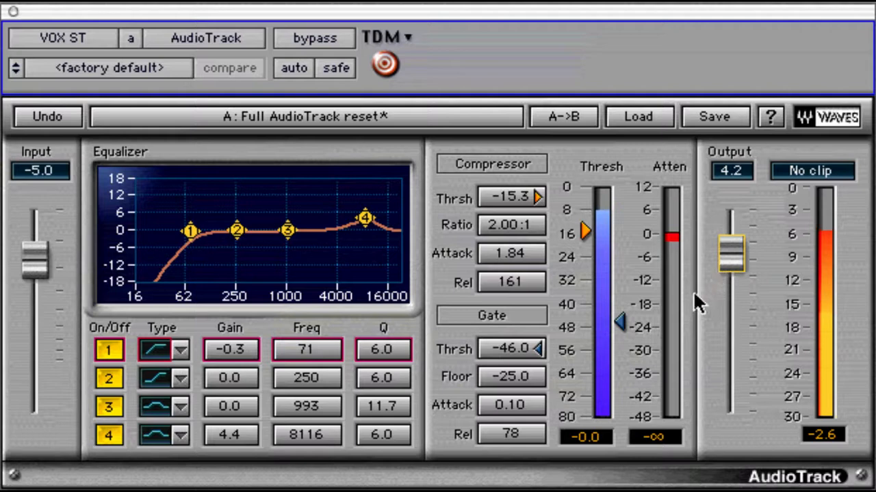
Step: Settle the gate threshold at -57.7 dB
left_click_drag(621, 322, 595, 133)
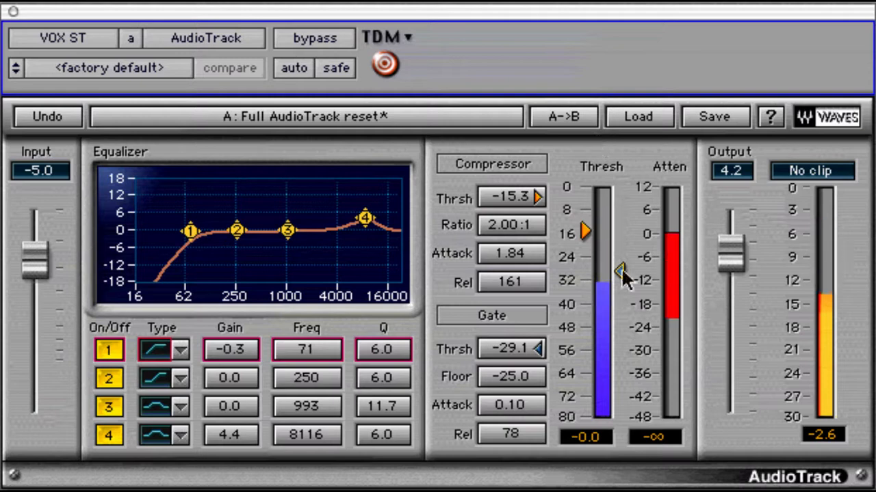
left_click_drag(621, 274, 621, 305)
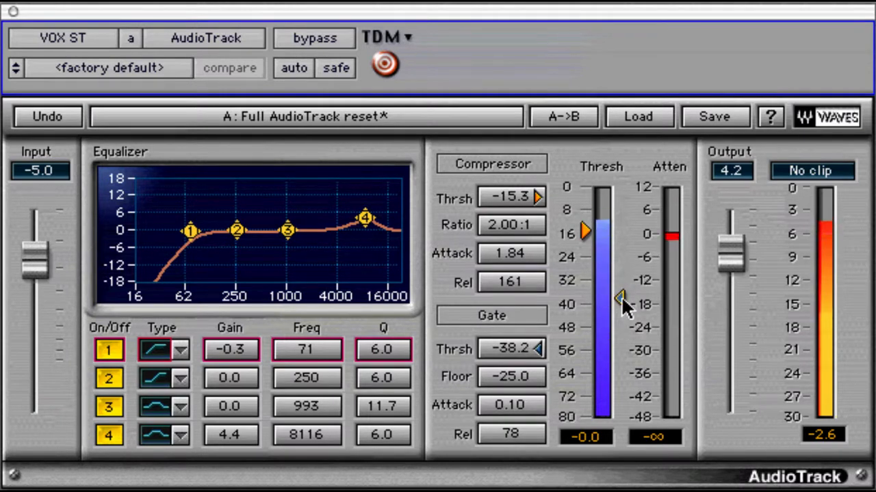
left_click_drag(622, 301, 622, 355)
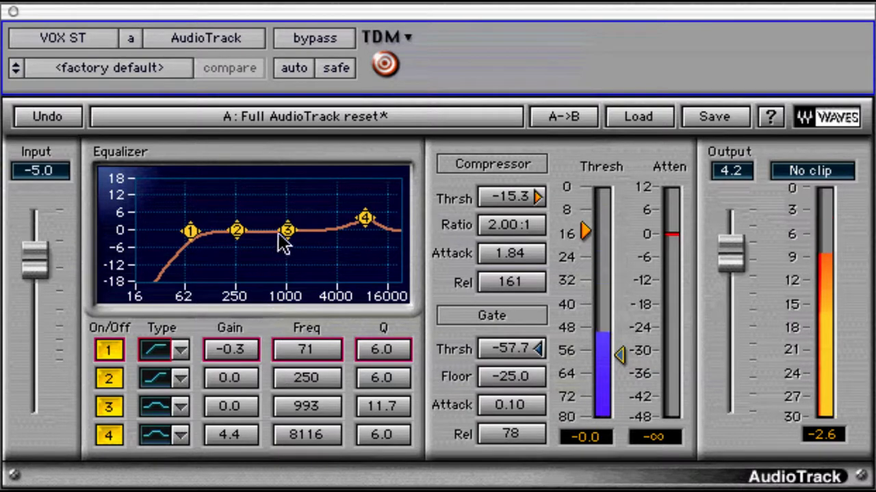
Step: Peak EQ band 3 by 2.7 dB at 1587 Hz, move band 4 to 7389 Hz, raise output to 5.4 dB
left_click_drag(287, 231, 289, 294)
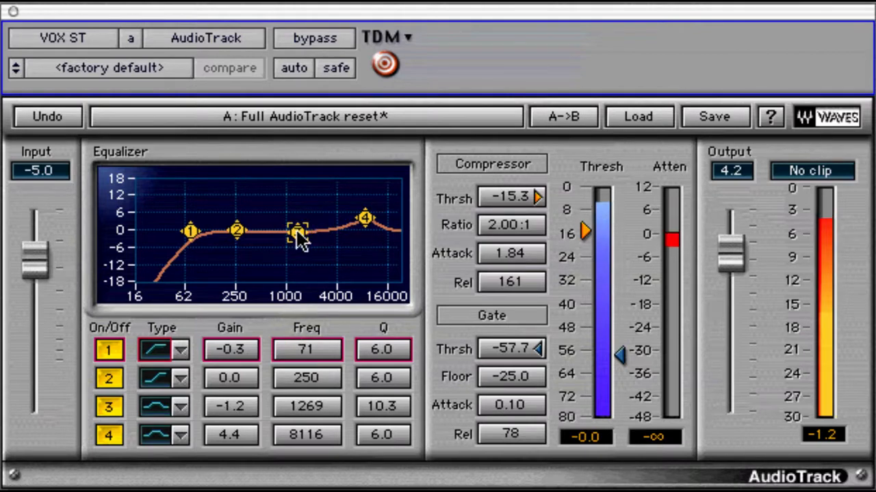
left_click_drag(301, 241, 315, 205)
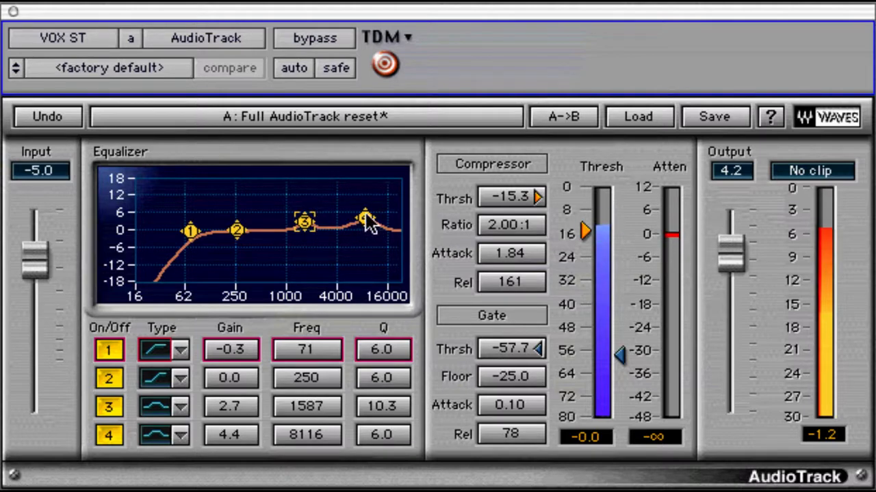
left_click_drag(367, 225, 363, 216)
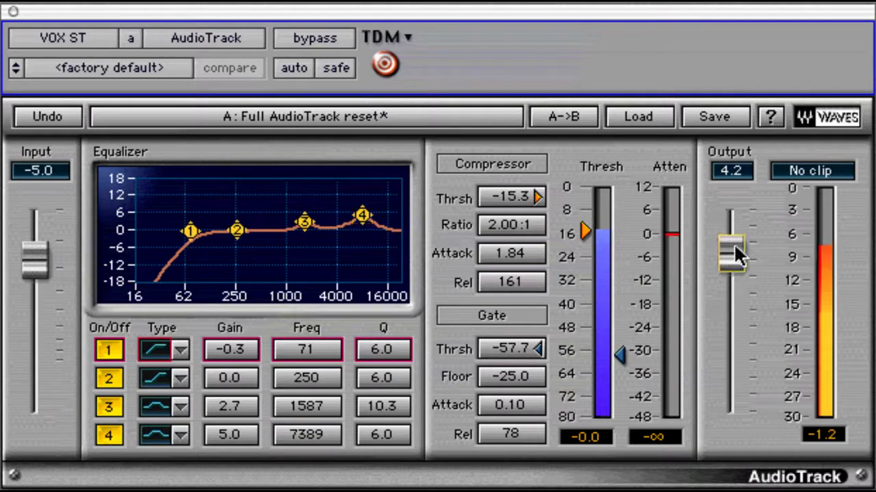
left_click_drag(735, 252, 733, 241)
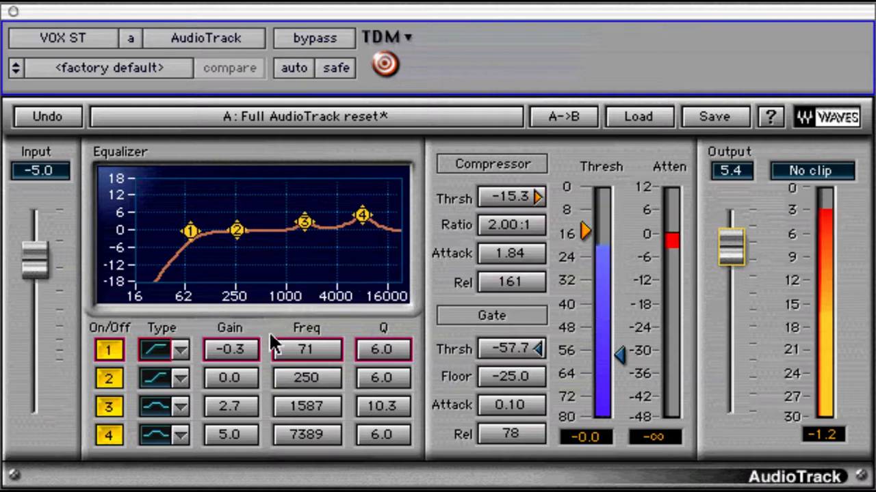
Step: Reset EQ band 1's gain field to 0.0 dB
left_click(236, 352)
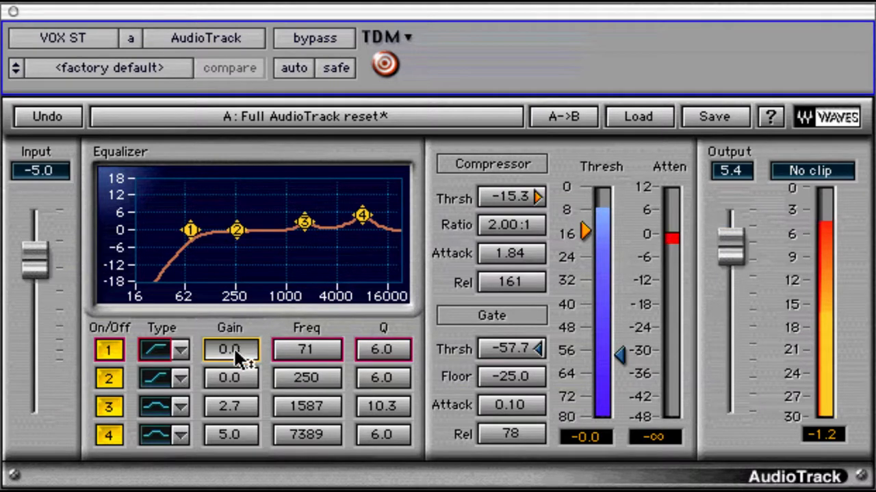